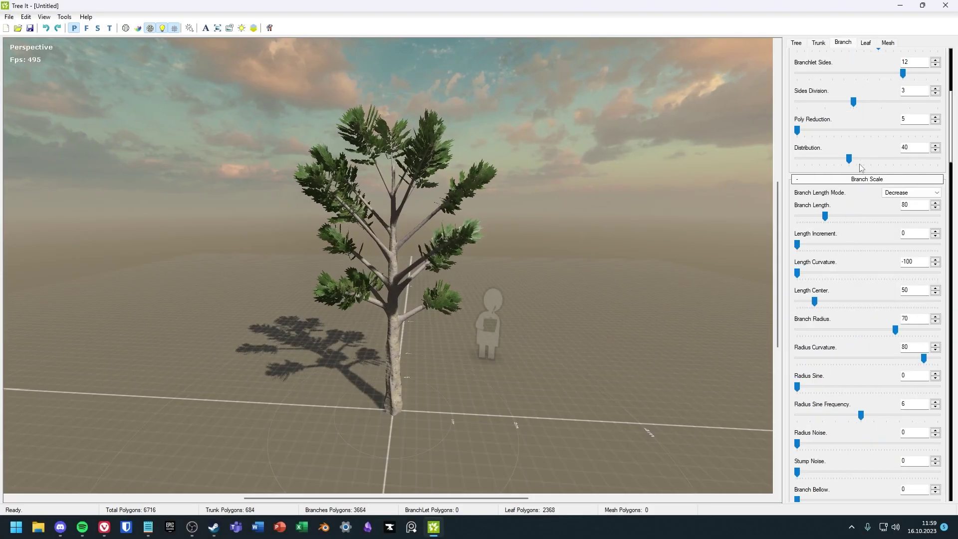
# - Set the branchlet distribution to 5
pyautogui.moveTo(849, 158); pyautogui.dragTo(797, 159)
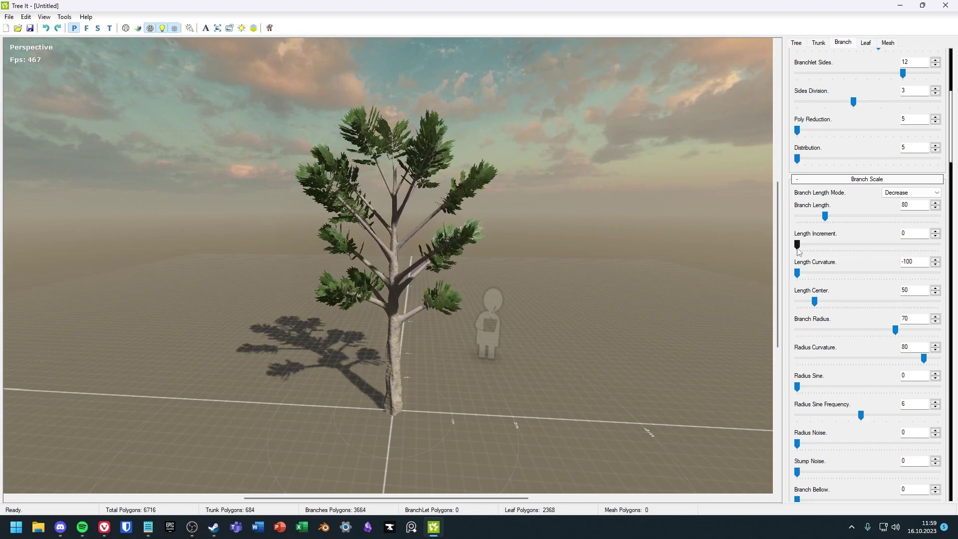
pyautogui.moveTo(798, 249); pyautogui.dragTo(762, 243)
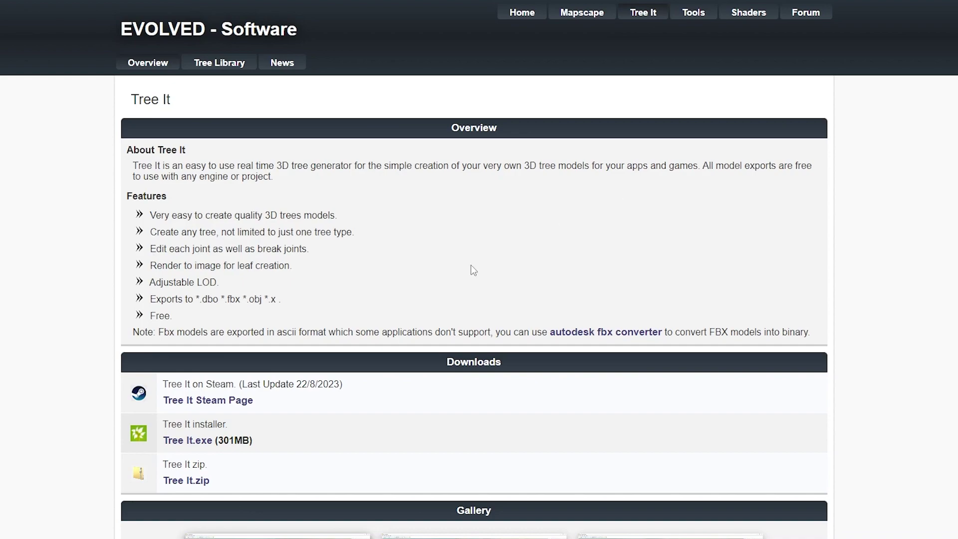
# - Review the Tree It features, Steam page and download options on the Evolved Software website and Steam
pyautogui.scroll(-3, 885, 349)
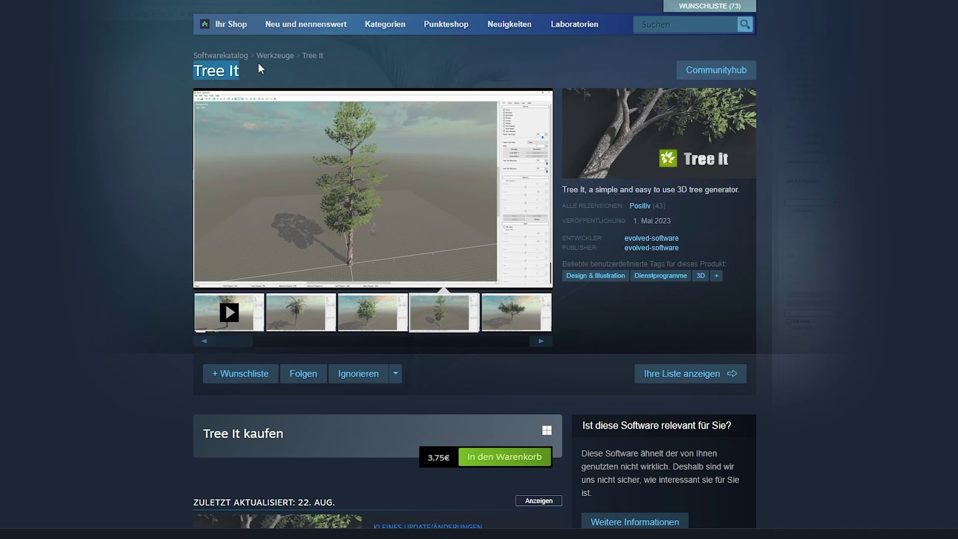
pyautogui.scroll(-3, 464, 335)
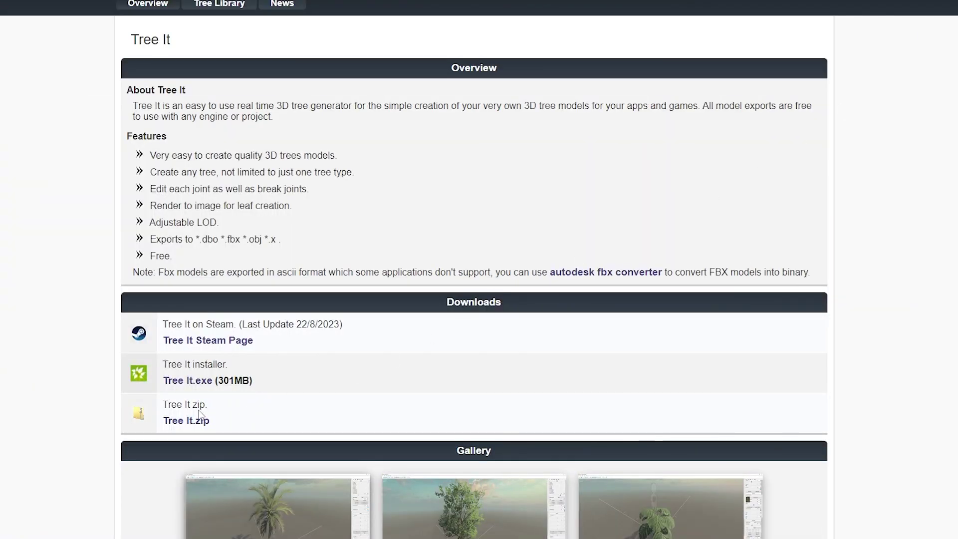
pyautogui.moveTo(279, 387); pyautogui.dragTo(167, 377)
pyautogui.moveTo(290, 348); pyautogui.dragTo(158, 323)
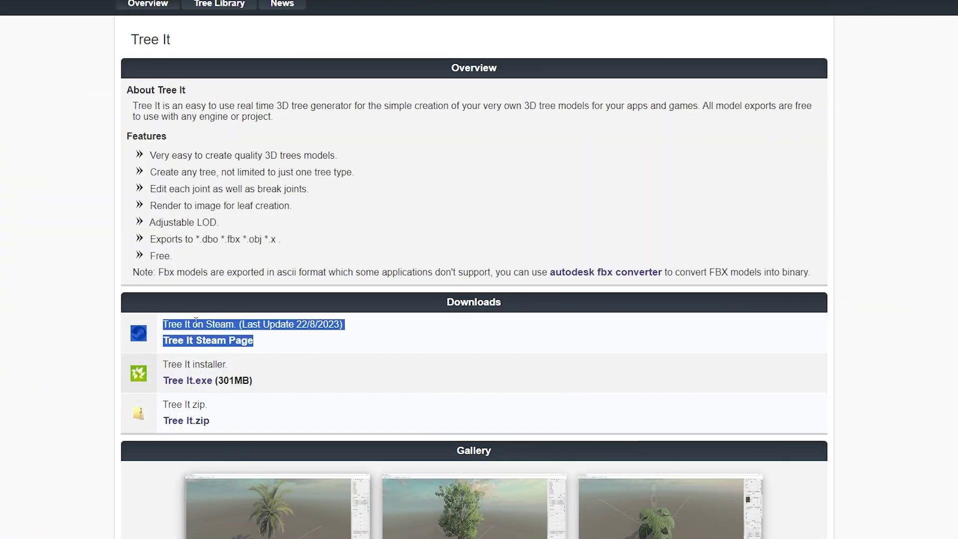
pyautogui.click(442, 341)
pyautogui.scroll(-3, 451, 336)
pyautogui.scroll(-5, 454, 339)
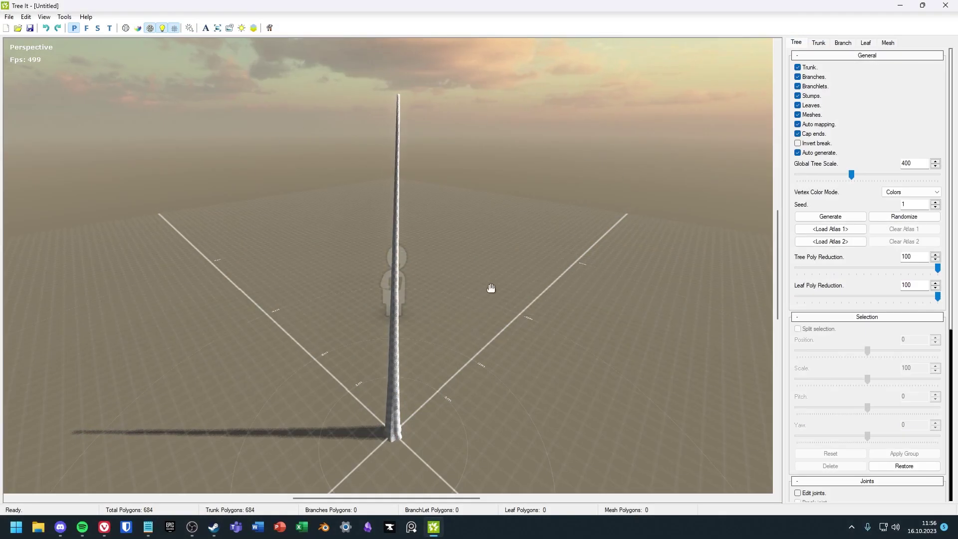
# - Look over the trunk, branch, leaf, mesh and general tree settings and the bare trunk
pyautogui.moveTo(491, 288); pyautogui.dragTo(561, 242)
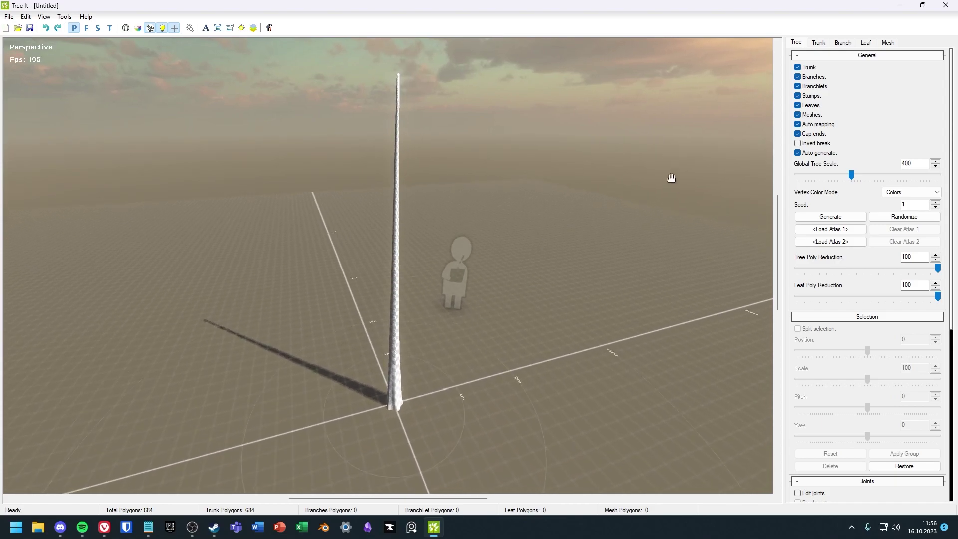
pyautogui.click(818, 44)
pyautogui.click(842, 44)
pyautogui.click(868, 45)
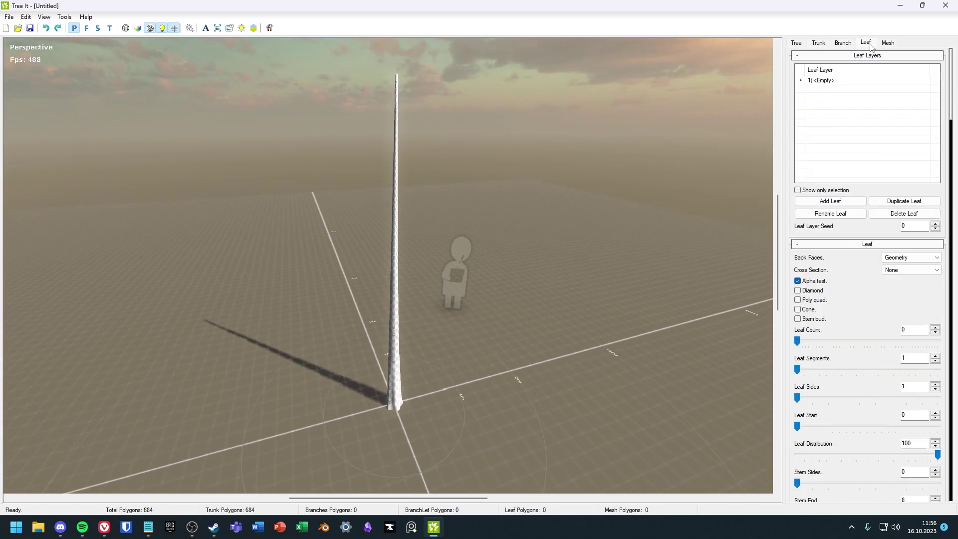
pyautogui.click(888, 43)
pyautogui.click(796, 44)
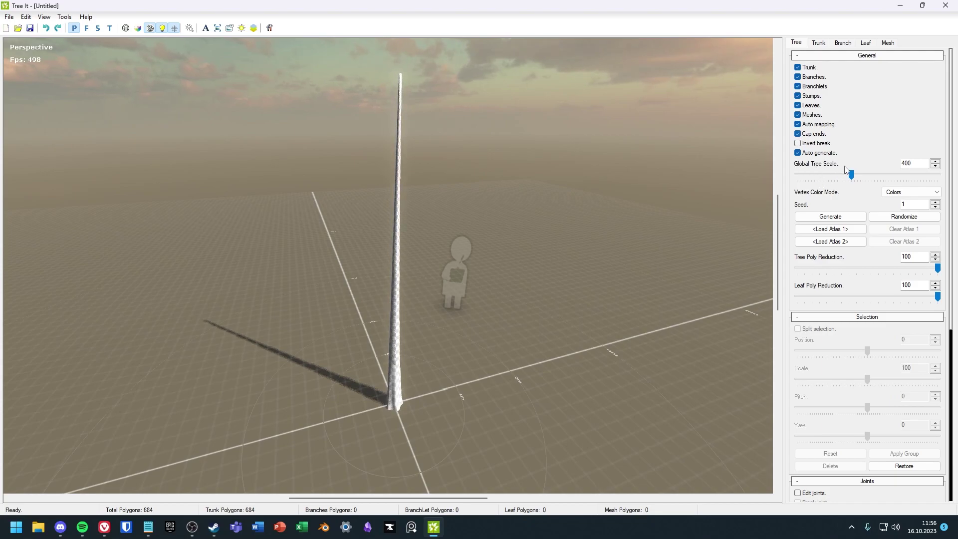
pyautogui.moveTo(850, 174)
pyautogui.mouseDown()
pyautogui.moveTo(878, 174)
pyautogui.moveTo(845, 174)
pyautogui.mouseUp()
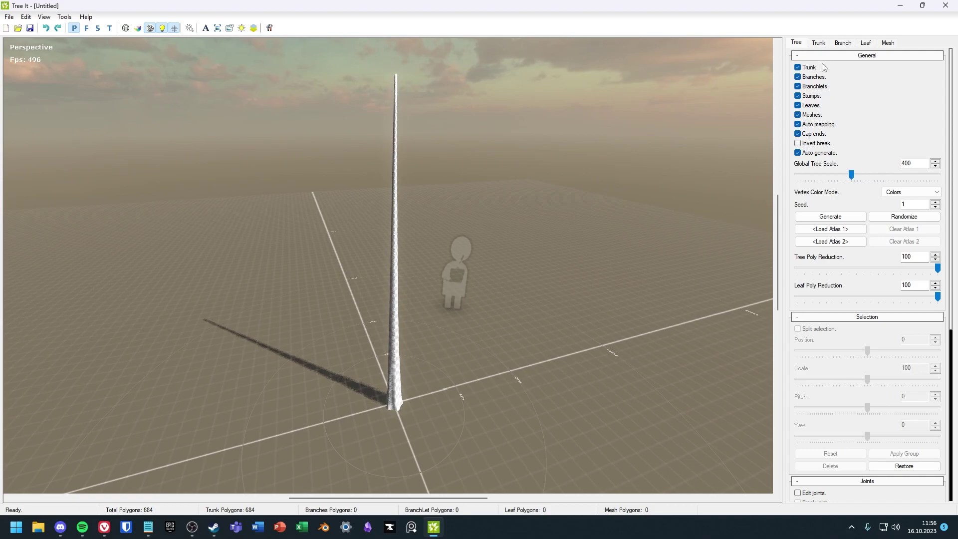
# - Assign bark01.png as the trunk's base and blend textures and stump01.png as its stump texture
pyautogui.click(819, 43)
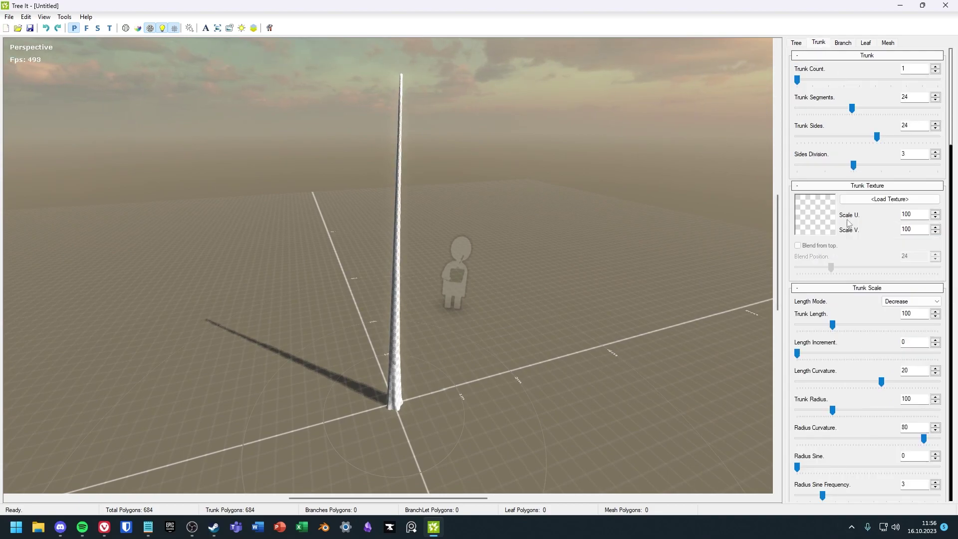
pyautogui.click(881, 201)
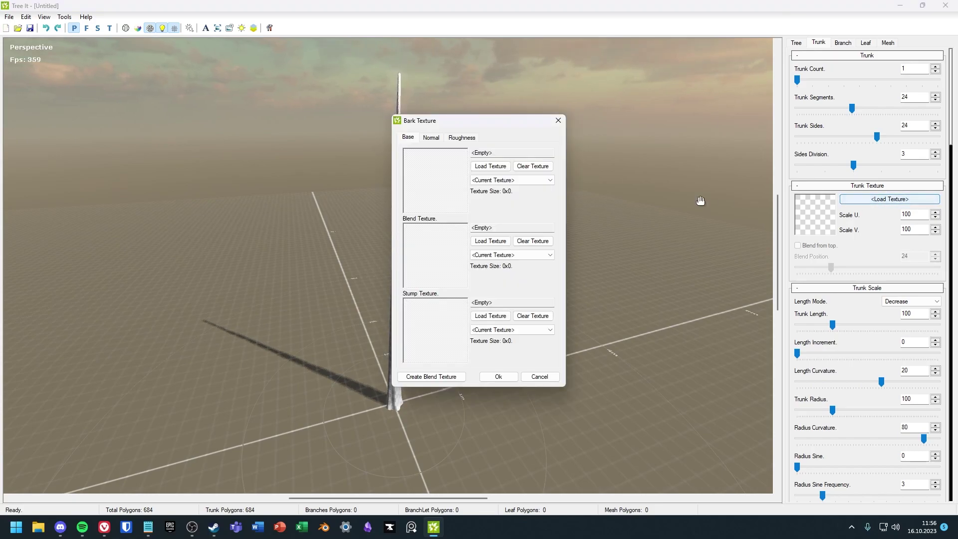
pyautogui.click(512, 179)
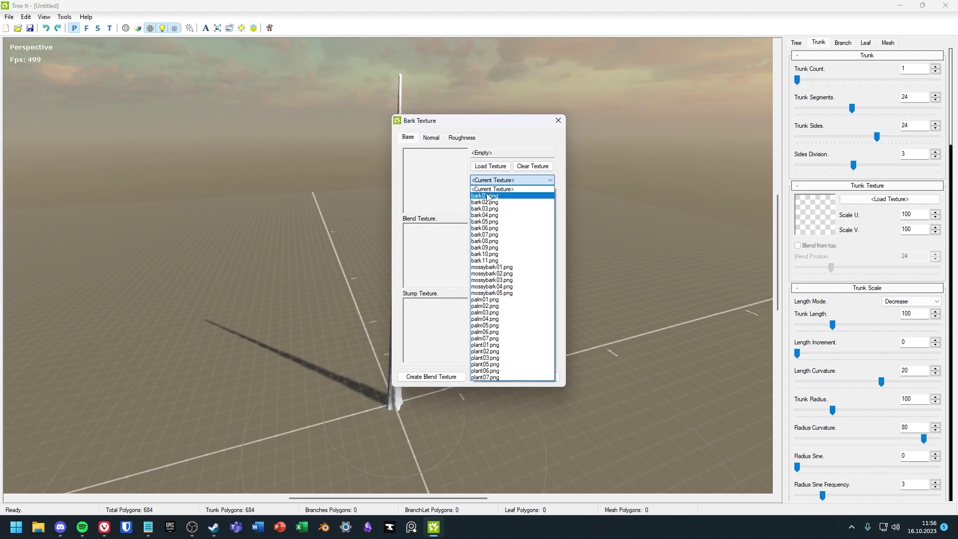
pyautogui.click(494, 188)
pyautogui.click(511, 254)
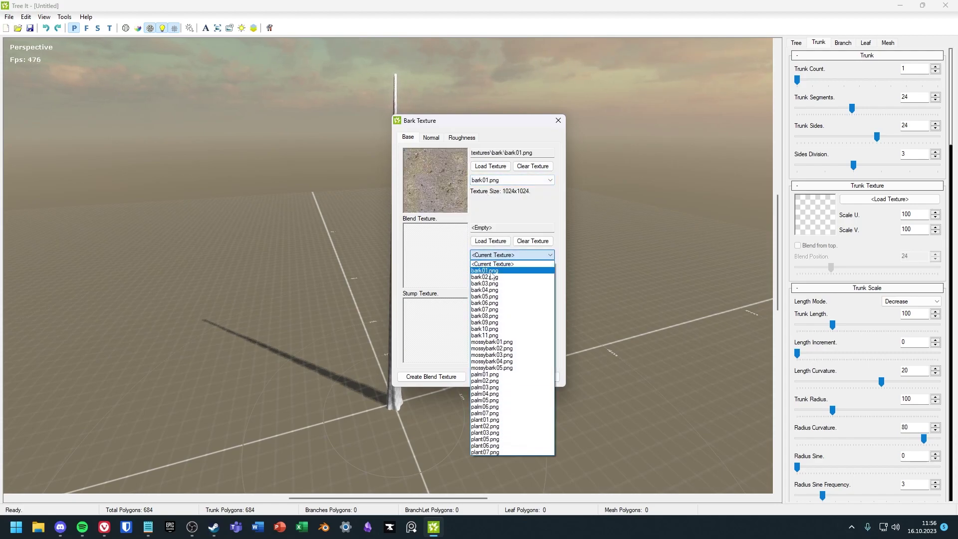
pyautogui.click(494, 263)
pyautogui.click(511, 329)
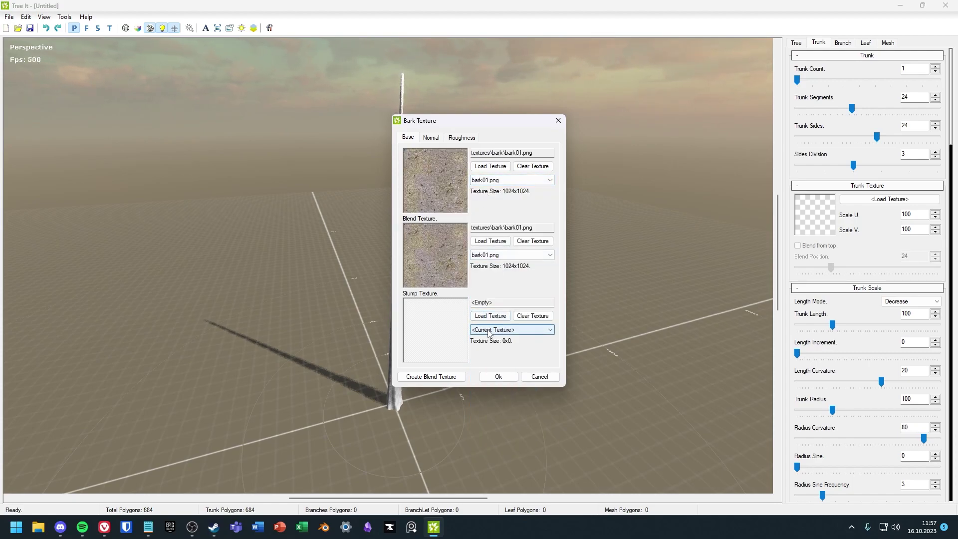
pyautogui.click(493, 340)
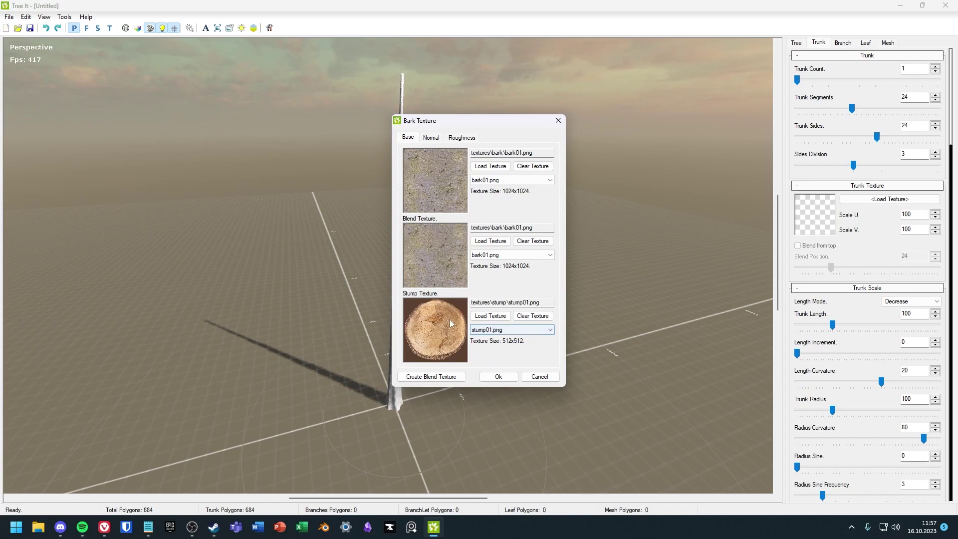
pyautogui.click(497, 376)
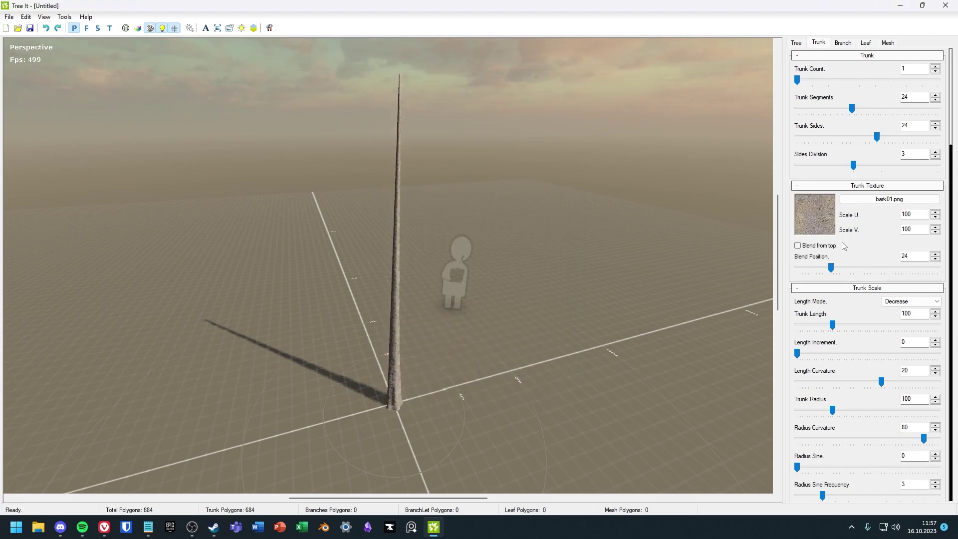
# - Try a different bark image as the trunk's blend texture
pyautogui.click(878, 200)
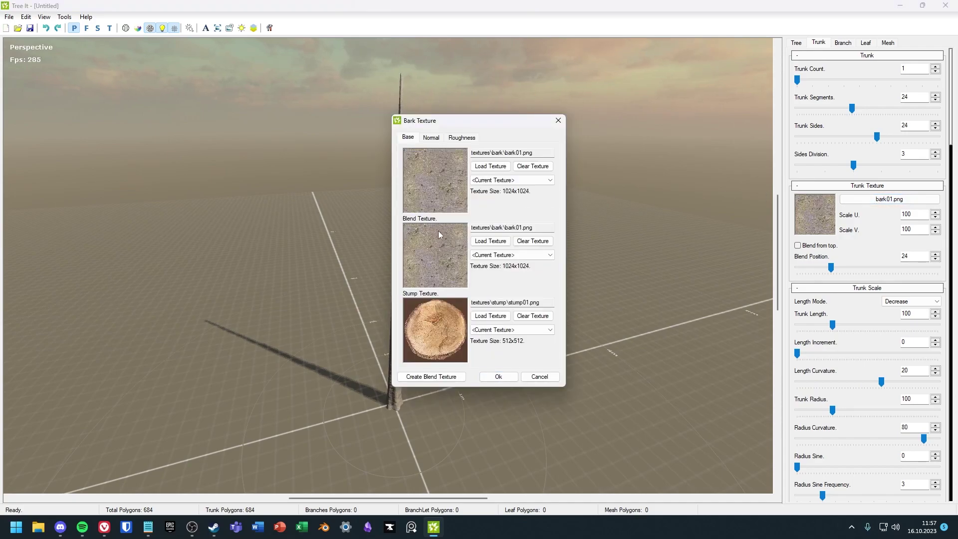
pyautogui.click(511, 255)
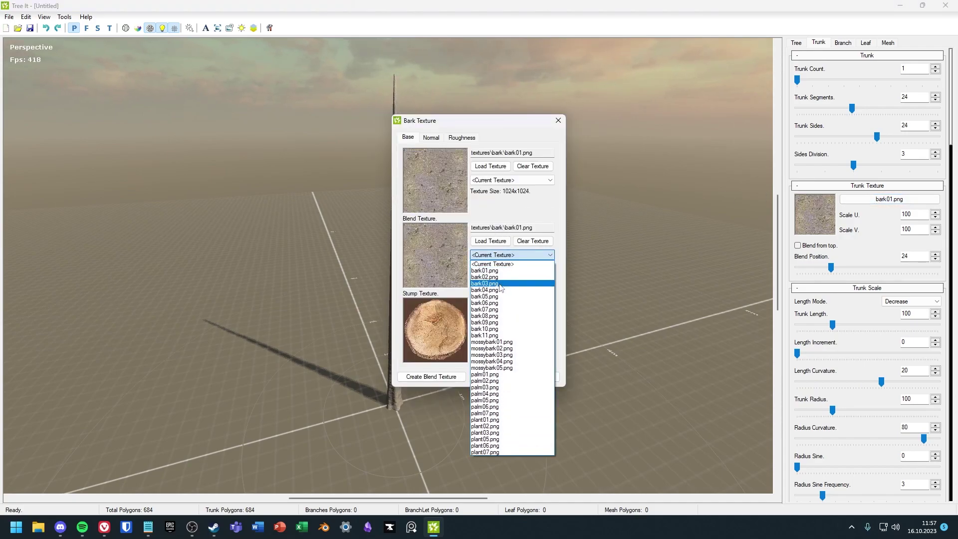
pyautogui.click(509, 288)
pyautogui.click(494, 374)
pyautogui.moveTo(404, 332); pyautogui.dragTo(487, 278)
# - Restore bark01.png as the trunk's blend texture
pyautogui.click(889, 199)
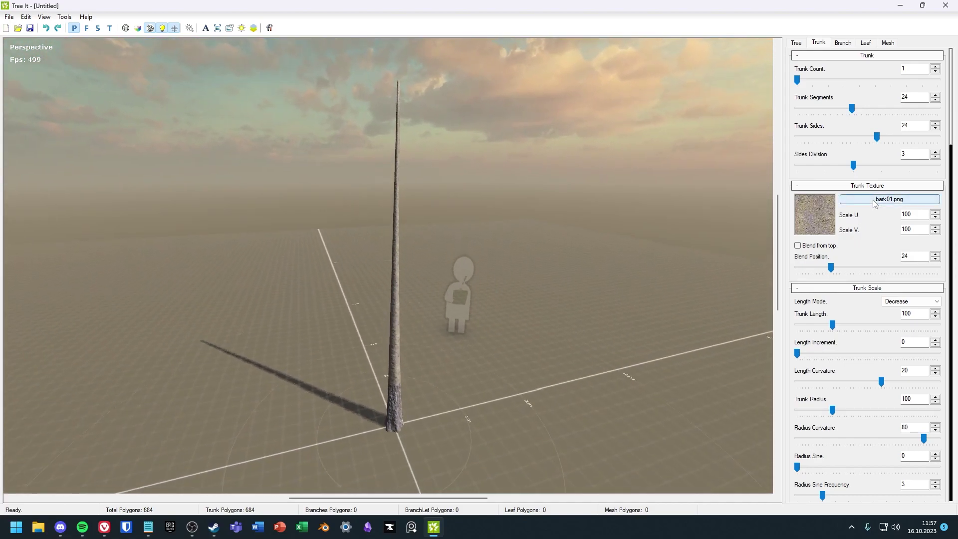
pyautogui.click(502, 257)
pyautogui.click(496, 270)
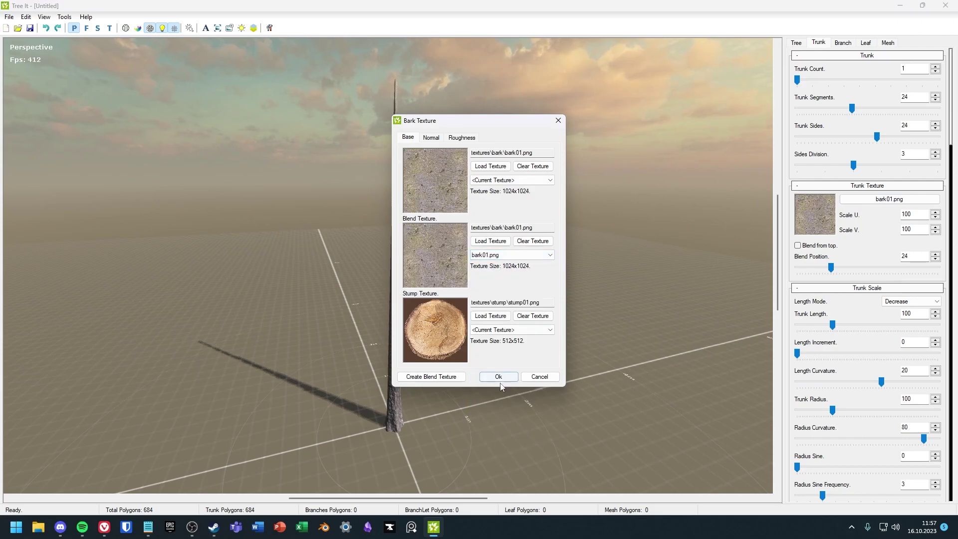
pyautogui.click(498, 379)
pyautogui.moveTo(399, 323); pyautogui.dragTo(384, 319)
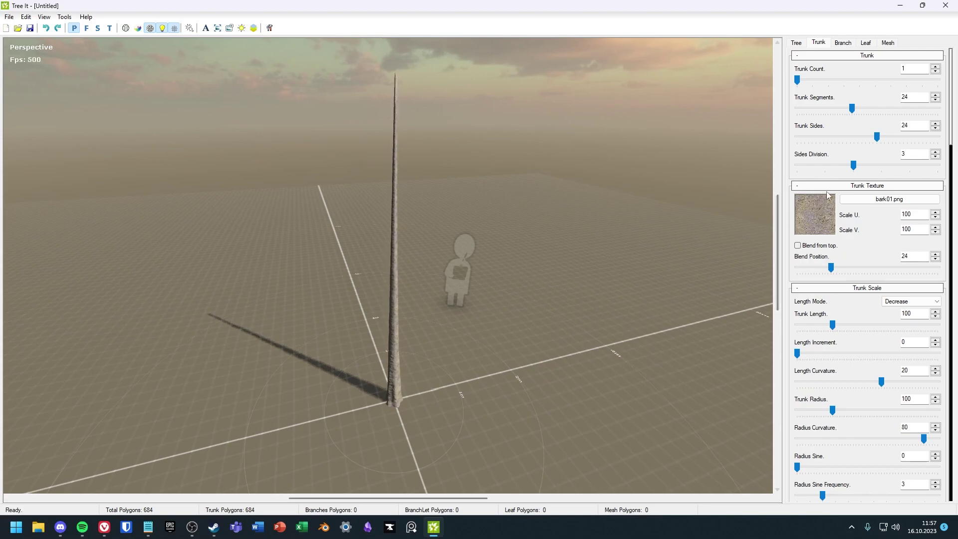
# - Set the trunk's length curvature to 0 and trunk radius to 105, and strongly increase its radius noise
pyautogui.scroll(-5, 843, 222)
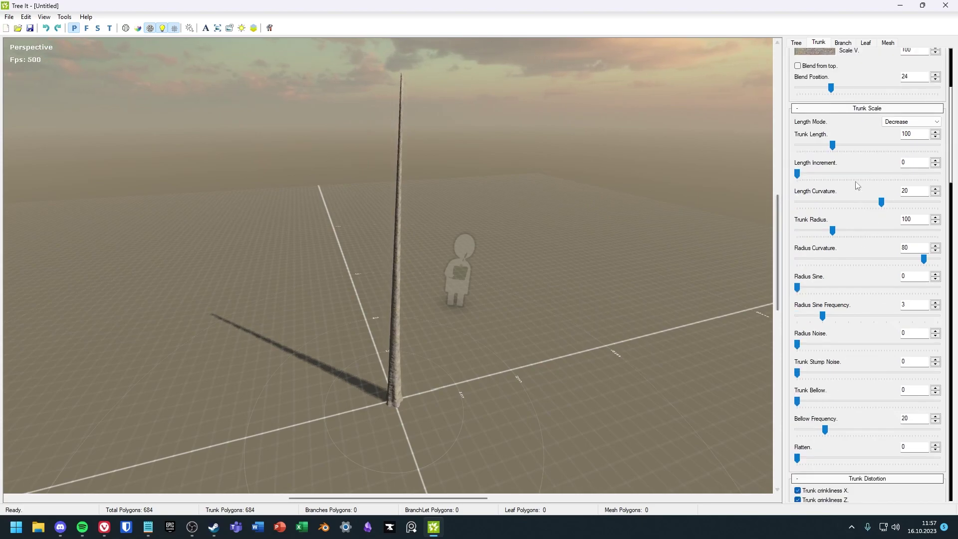
pyautogui.moveTo(832, 146)
pyautogui.mouseDown()
pyautogui.moveTo(866, 147)
pyautogui.moveTo(803, 149)
pyautogui.moveTo(832, 148)
pyautogui.mouseUp()
pyautogui.click(796, 175)
pyautogui.moveTo(880, 202)
pyautogui.mouseDown()
pyautogui.moveTo(788, 202)
pyautogui.moveTo(867, 202)
pyautogui.mouseUp()
pyautogui.moveTo(832, 230)
pyautogui.mouseDown()
pyautogui.moveTo(822, 227)
pyautogui.moveTo(834, 229)
pyautogui.mouseUp()
pyautogui.moveTo(796, 344); pyautogui.dragTo(881, 344)
pyautogui.moveTo(481, 269); pyautogui.dragTo(465, 325)
pyautogui.scroll(4, 873, 228)
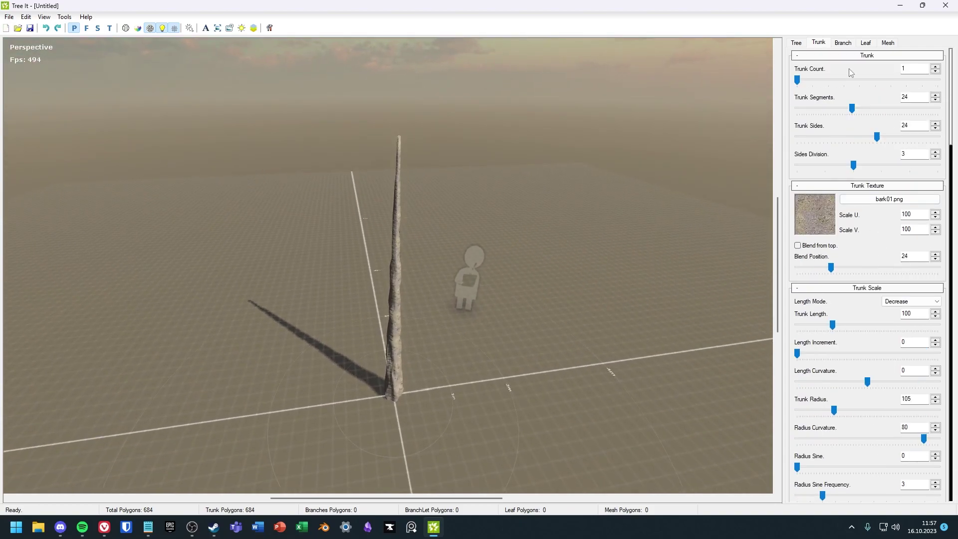
# - Set the branch count to 15 and the branch distribution to 80
pyautogui.click(843, 43)
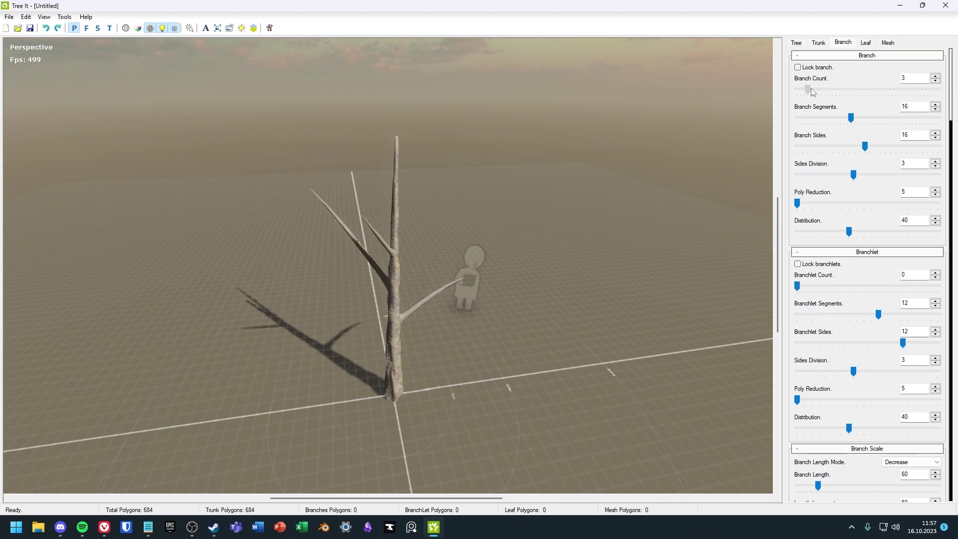
pyautogui.moveTo(810, 87); pyautogui.dragTo(850, 88)
pyautogui.moveTo(379, 179)
pyautogui.mouseDown()
pyautogui.moveTo(189, 193)
pyautogui.moveTo(398, 199)
pyautogui.moveTo(607, 182)
pyautogui.moveTo(397, 156)
pyautogui.mouseUp()
pyautogui.moveTo(815, 203); pyautogui.dragTo(937, 206)
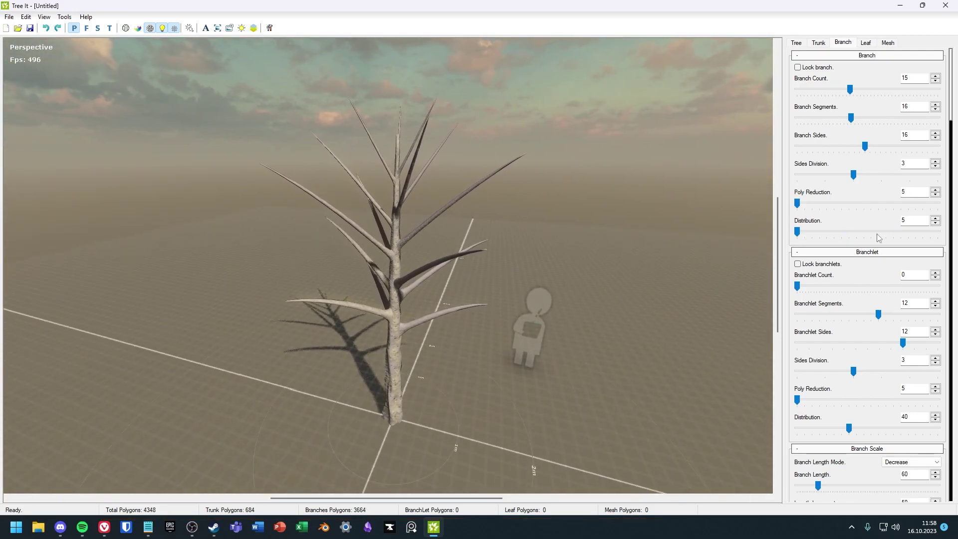
pyautogui.scroll(15, 879, 238)
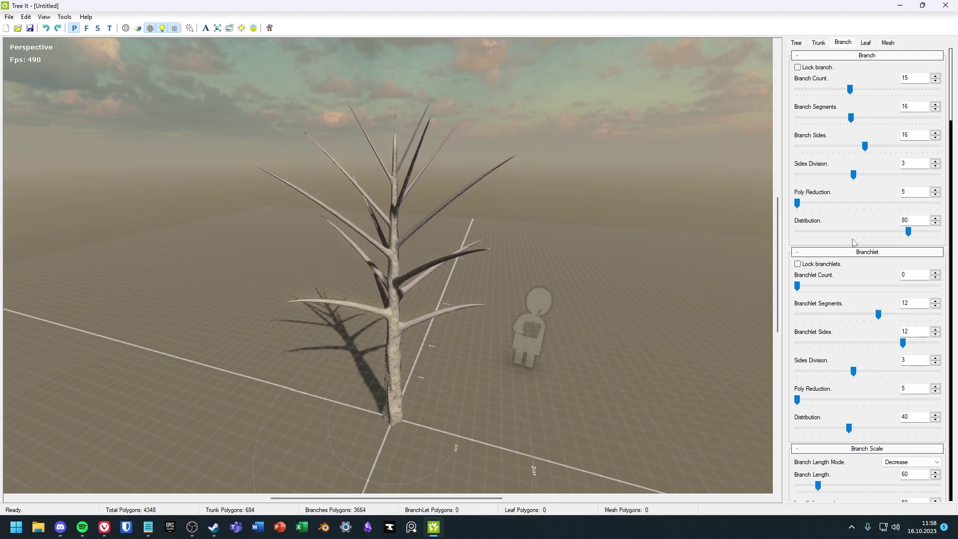
# - Set the branch length curvature to -100 and branch length to 80, and lower the length increment
pyautogui.scroll(-3, 807, 121)
pyautogui.moveTo(866, 392); pyautogui.dragTo(794, 392)
pyautogui.moveTo(818, 336)
pyautogui.mouseDown()
pyautogui.moveTo(756, 334)
pyautogui.moveTo(824, 337)
pyautogui.mouseUp()
pyautogui.moveTo(814, 364); pyautogui.dragTo(802, 364)
pyautogui.scroll(-3, 852, 399)
pyautogui.moveTo(719, 304); pyautogui.dragTo(750, 255)
# - Add a second leaf layer to the tree and select it
pyautogui.click(866, 43)
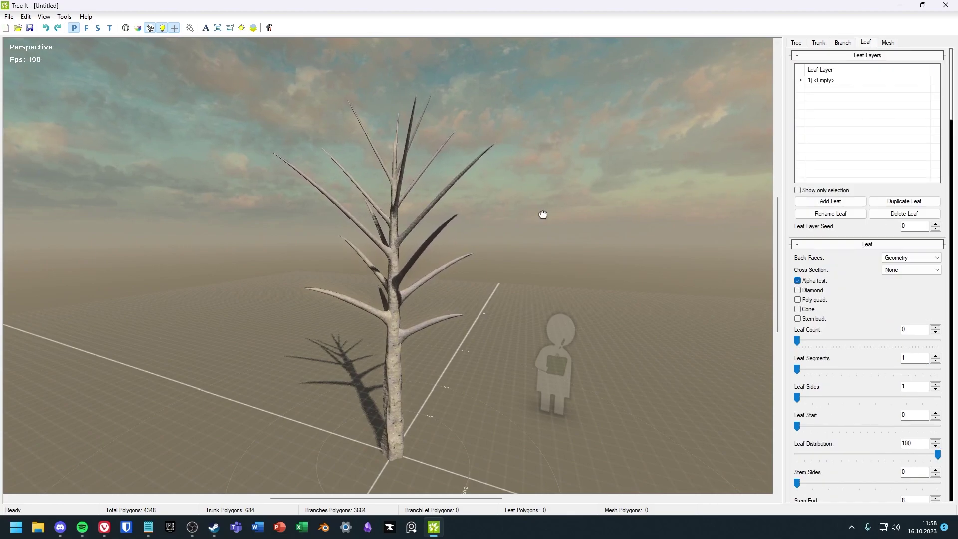
pyautogui.moveTo(543, 214); pyautogui.dragTo(637, 231)
pyautogui.click(822, 81)
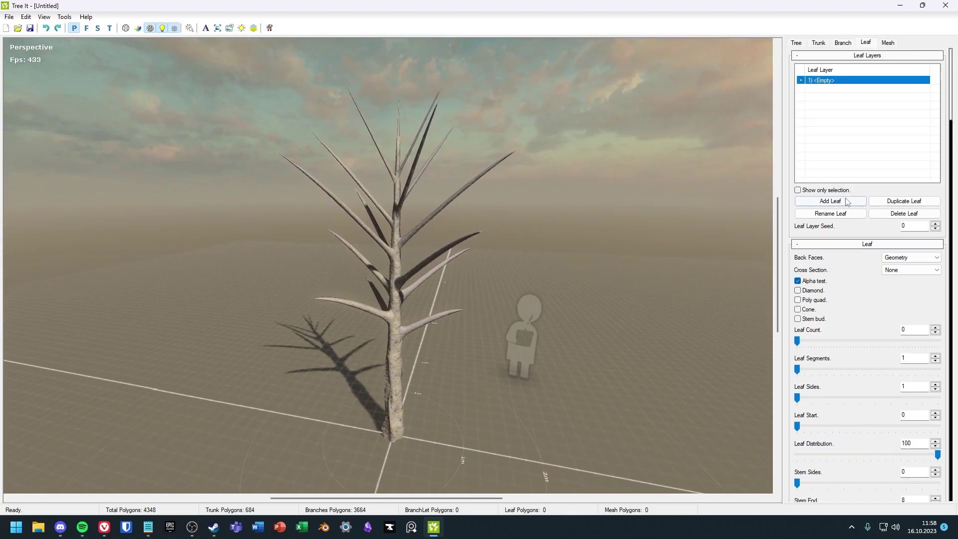
pyautogui.click(830, 201)
pyautogui.click(823, 88)
pyautogui.click(823, 80)
pyautogui.click(824, 89)
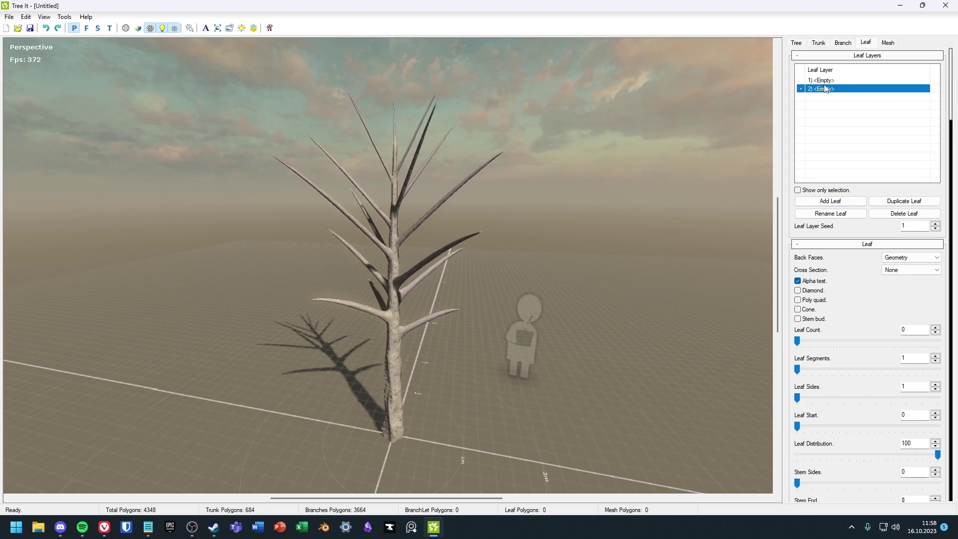
# - Assign branch01.png as the second leaf layer's base texture and bark01.png as its stem texture
pyautogui.scroll(-8, 851, 335)
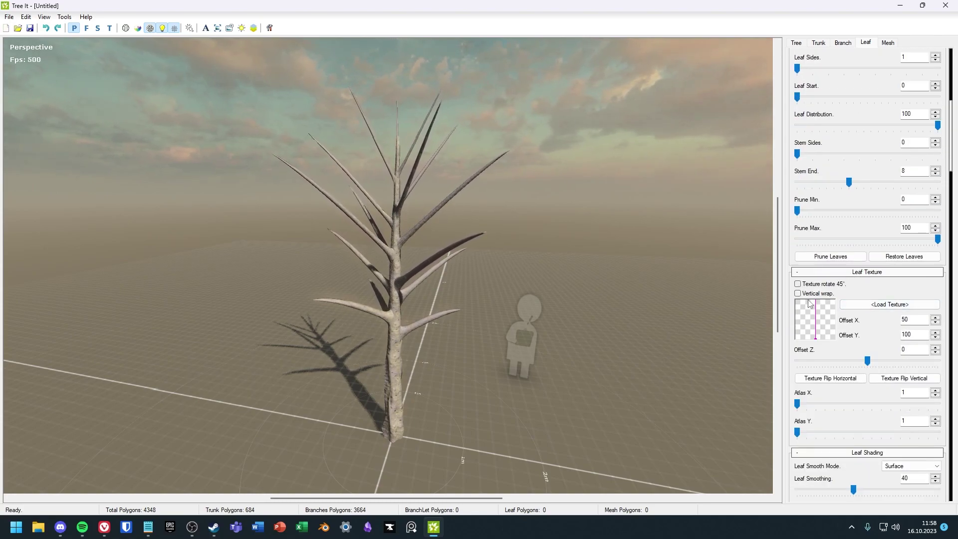
pyautogui.click(874, 304)
pyautogui.click(495, 217)
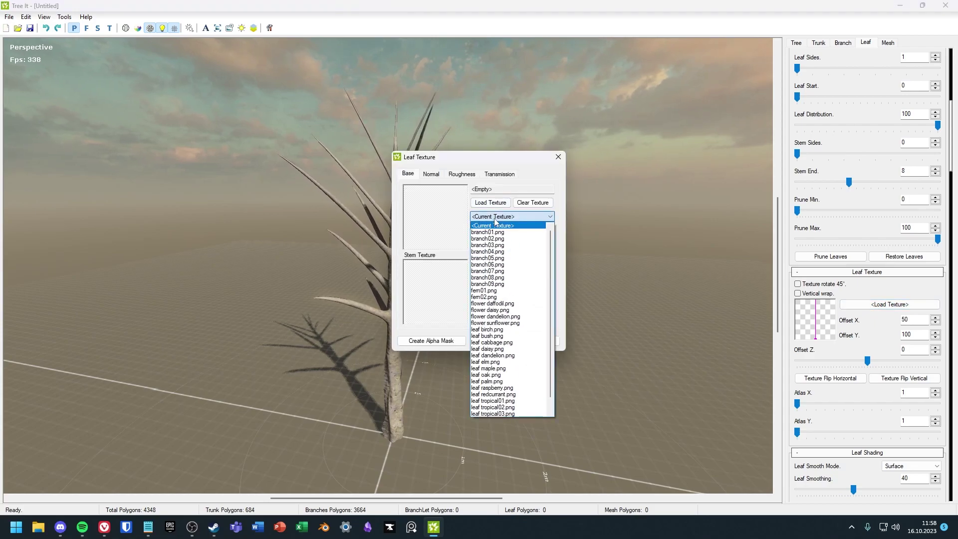
pyautogui.click(495, 232)
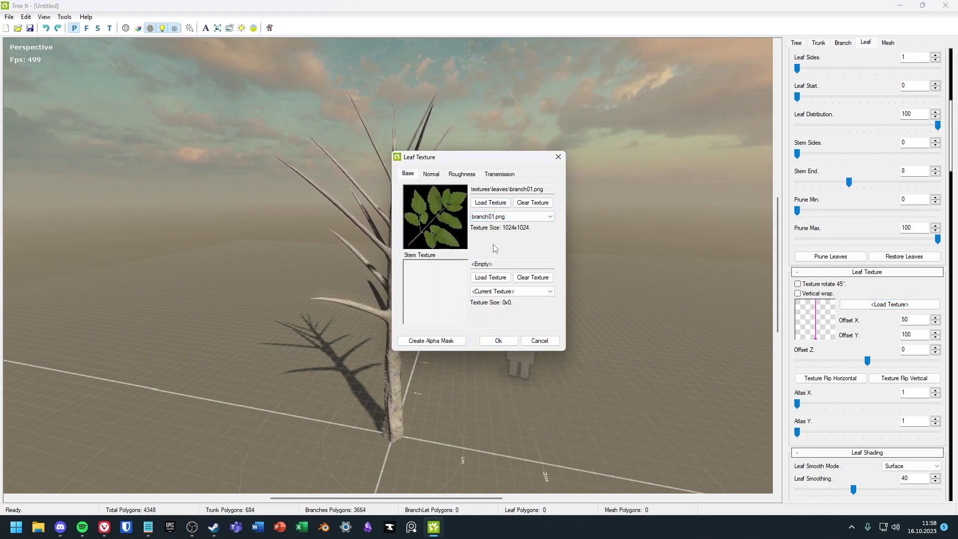
pyautogui.click(499, 291)
pyautogui.click(497, 307)
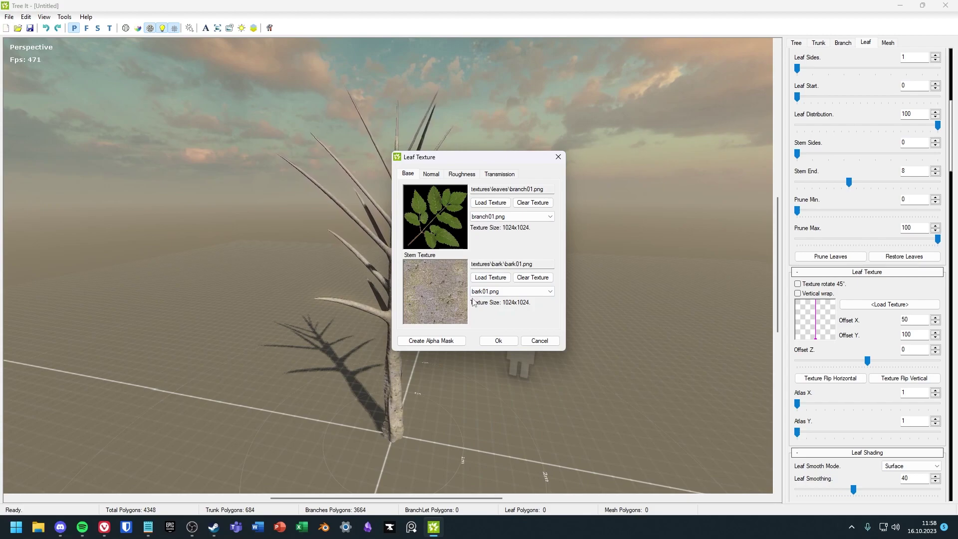
pyautogui.click(499, 341)
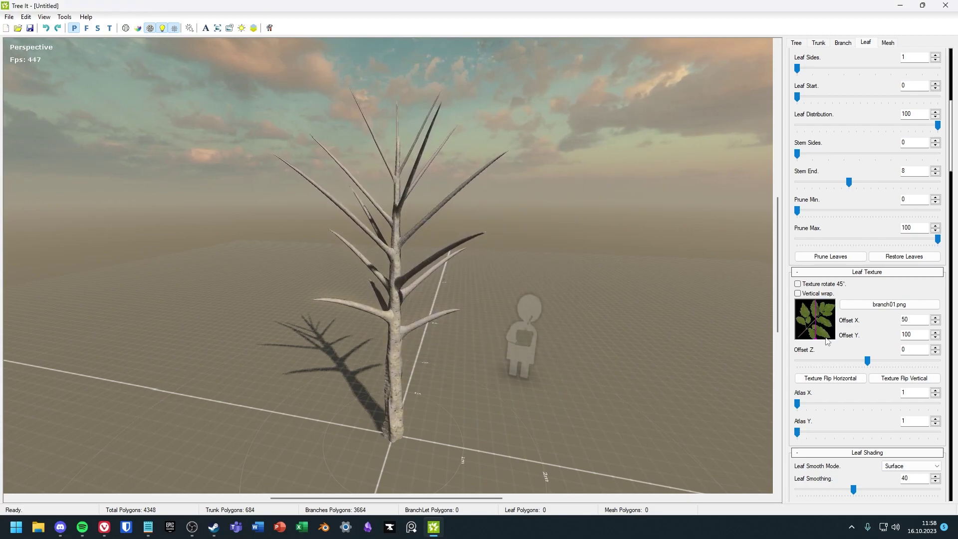
# - Set the first leaf layer's leaf count to 192
pyautogui.scroll(8, 874, 375)
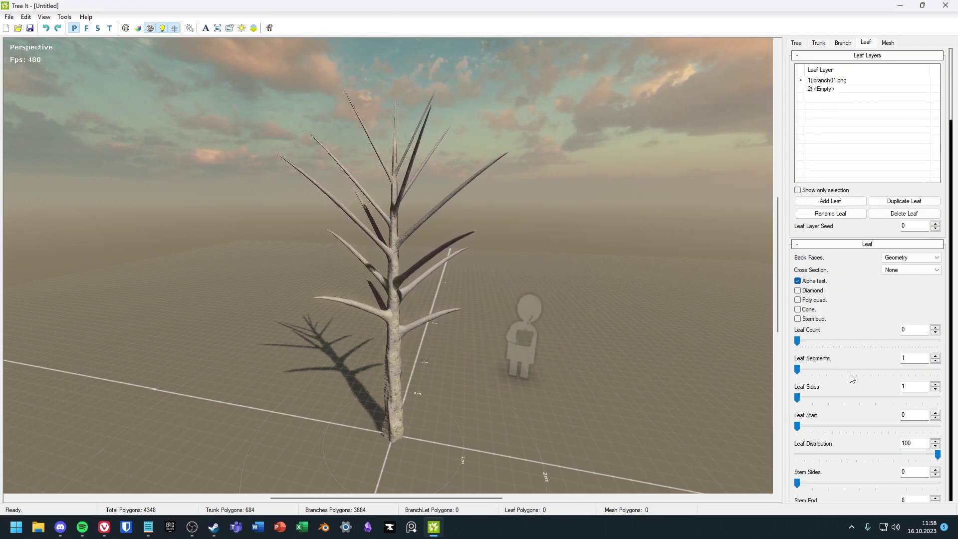
pyautogui.moveTo(796, 342); pyautogui.dragTo(864, 342)
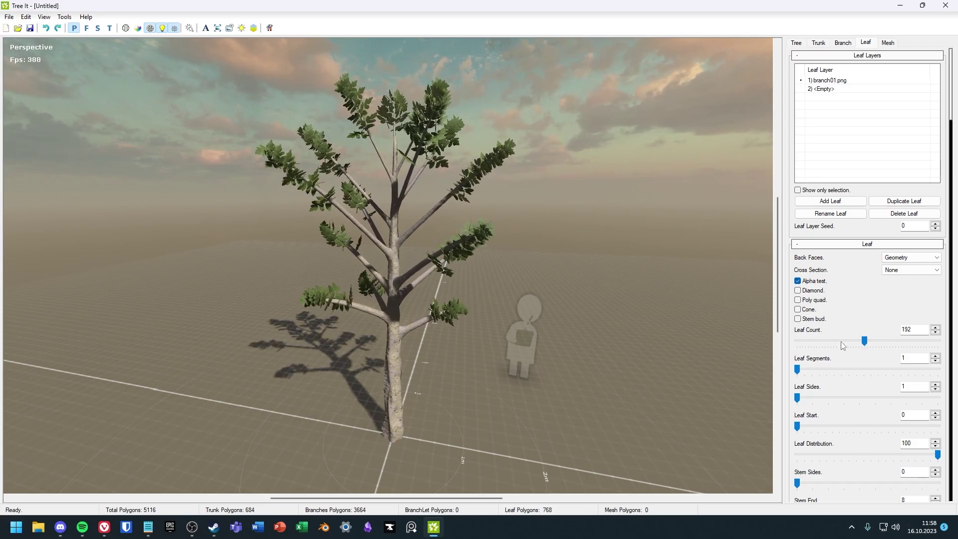
pyautogui.moveTo(379, 260); pyautogui.dragTo(456, 306)
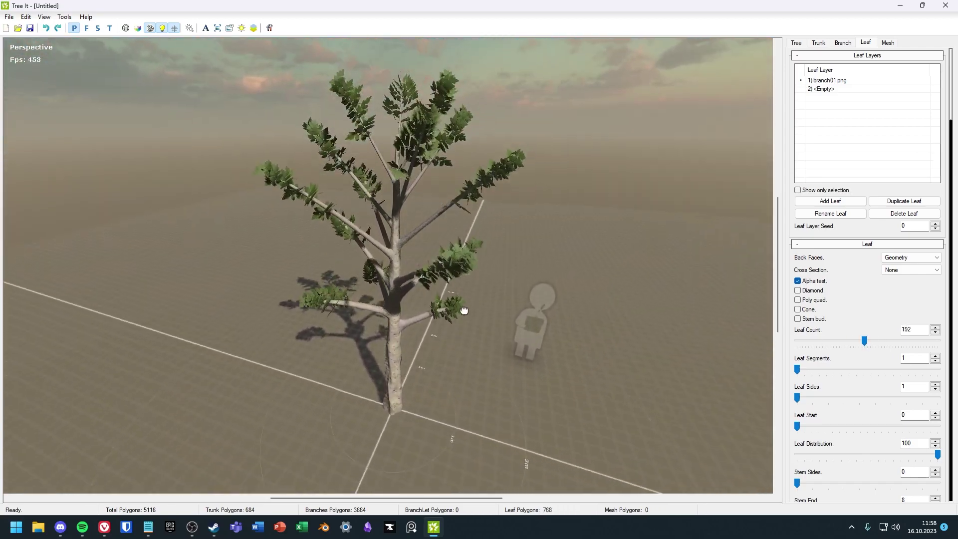
# - Select the empty second leaf layer and assign branch02.png as its base texture and bark01.png as its stem texture
pyautogui.click(837, 89)
pyautogui.scroll(-6, 837, 94)
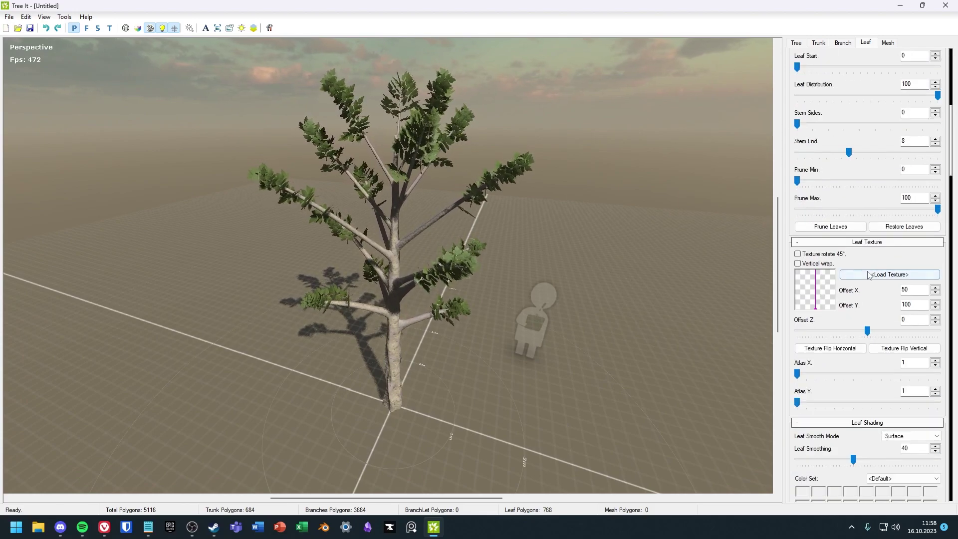
pyautogui.click(796, 272)
pyautogui.click(512, 216)
pyautogui.click(499, 235)
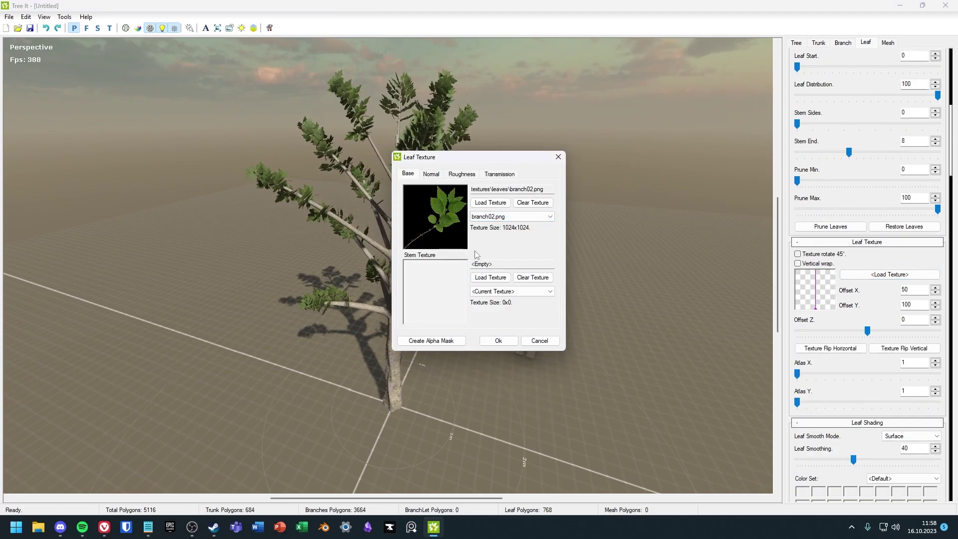
pyautogui.click(513, 291)
pyautogui.click(509, 305)
pyautogui.click(504, 340)
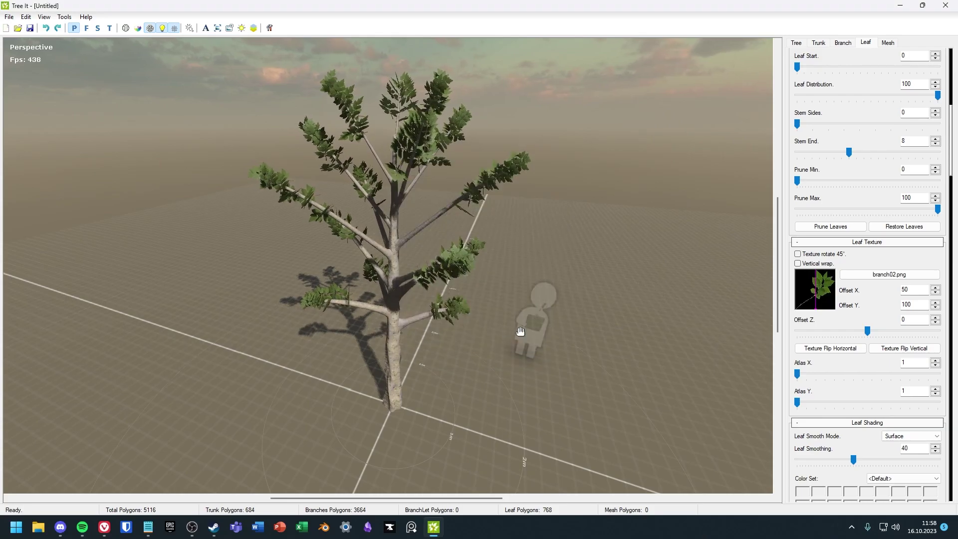
# - Set the leaf count of the branch02.png leaf layer to 400
pyautogui.scroll(5, 837, 330)
pyautogui.moveTo(558, 224); pyautogui.dragTo(660, 207)
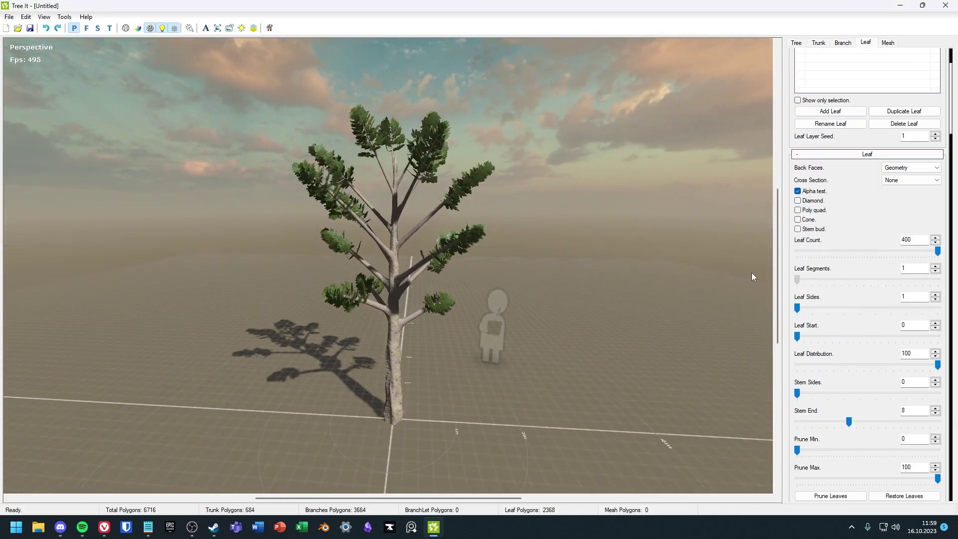
pyautogui.scroll(-10, 843, 319)
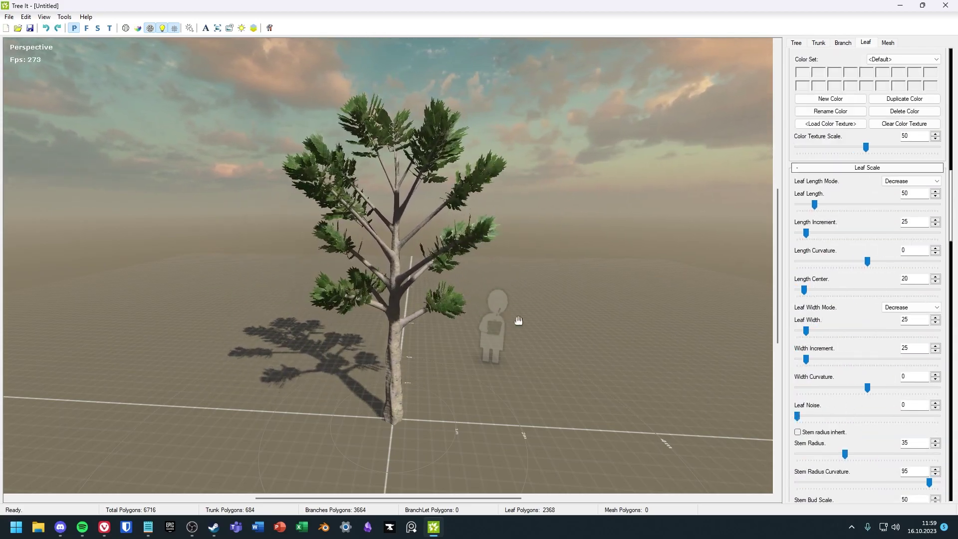
# - Try a higher branch length increment and undo the change
pyautogui.click(848, 43)
pyautogui.moveTo(850, 160); pyautogui.dragTo(937, 159)
pyautogui.hotkey('ctrl', 'z')
pyautogui.moveTo(797, 244); pyautogui.dragTo(923, 245)
pyautogui.hotkey('ctrl', 'z')
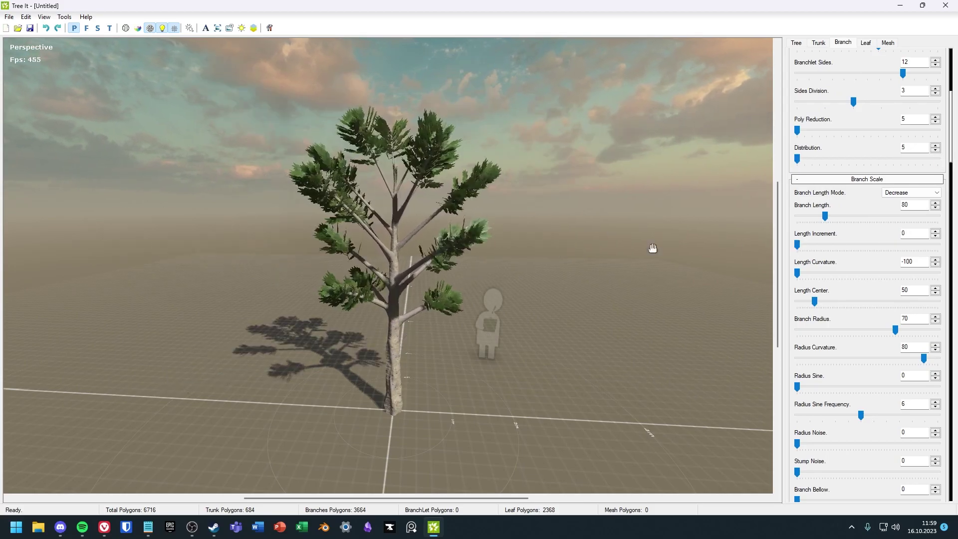
# - Try shortening the branches, and then try a branch length of 280
pyautogui.moveTo(652, 247); pyautogui.dragTo(748, 279)
pyautogui.moveTo(825, 216); pyautogui.dragTo(810, 215)
pyautogui.moveTo(649, 269); pyautogui.dragTo(663, 188)
pyautogui.moveTo(810, 216); pyautogui.dragTo(895, 216)
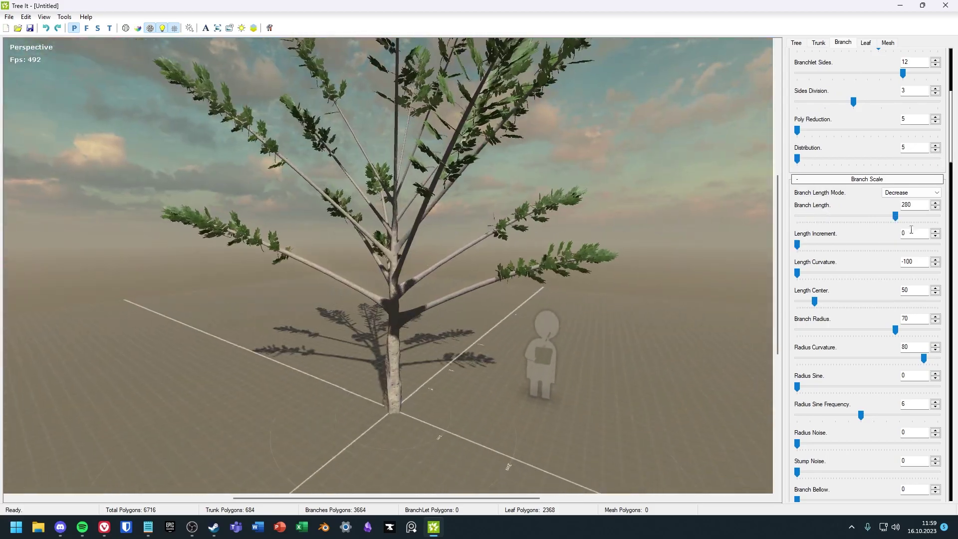
# - Increase the branch crinkliness in the branch distortion settings
pyautogui.scroll(-5, 836, 309)
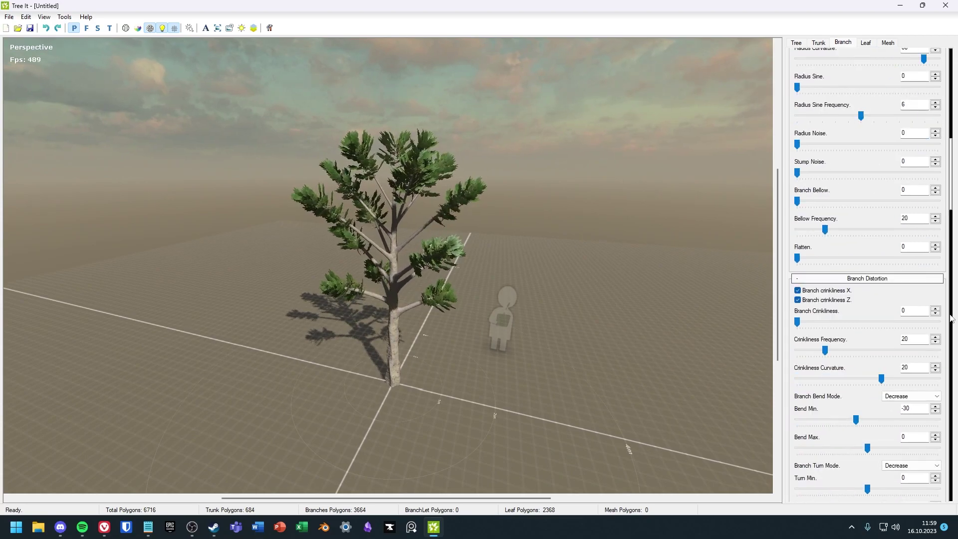
pyautogui.moveTo(821, 325); pyautogui.dragTo(871, 325)
pyautogui.moveTo(379, 288); pyautogui.dragTo(731, 238)
pyautogui.moveTo(951, 207); pyautogui.dragTo(950, 110)
pyautogui.click(864, 43)
pyautogui.click(886, 43)
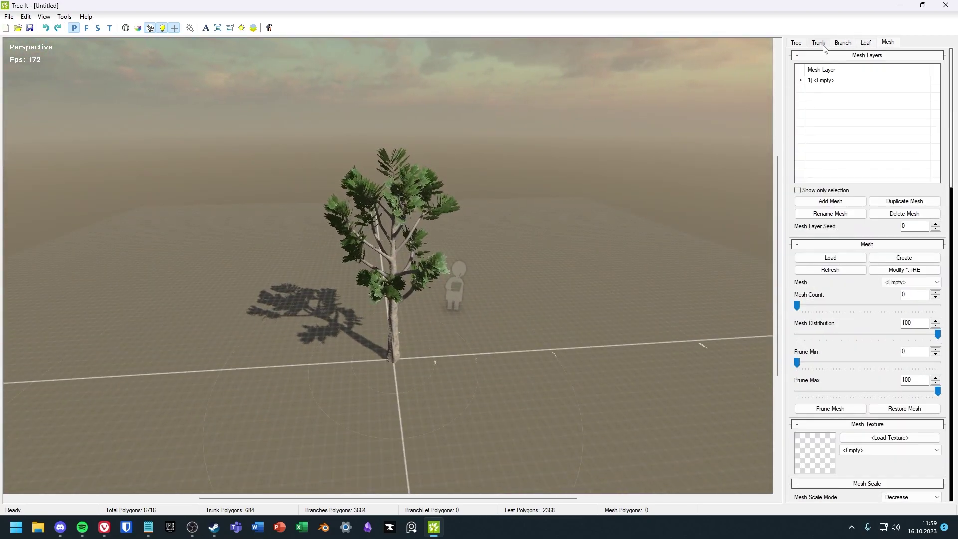
pyautogui.click(796, 43)
pyautogui.moveTo(409, 255); pyautogui.dragTo(414, 396)
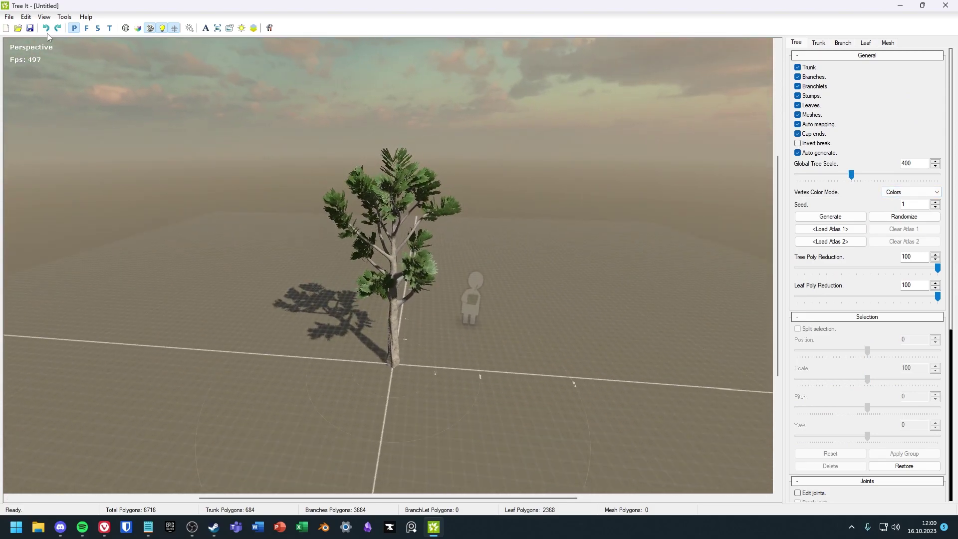
# - Start exporting the tree as Autodesk Filmbox (fbx) and create a folder named TutTree inside Neuer Ordner
pyautogui.click(25, 17)
pyautogui.moveTo(9, 17)
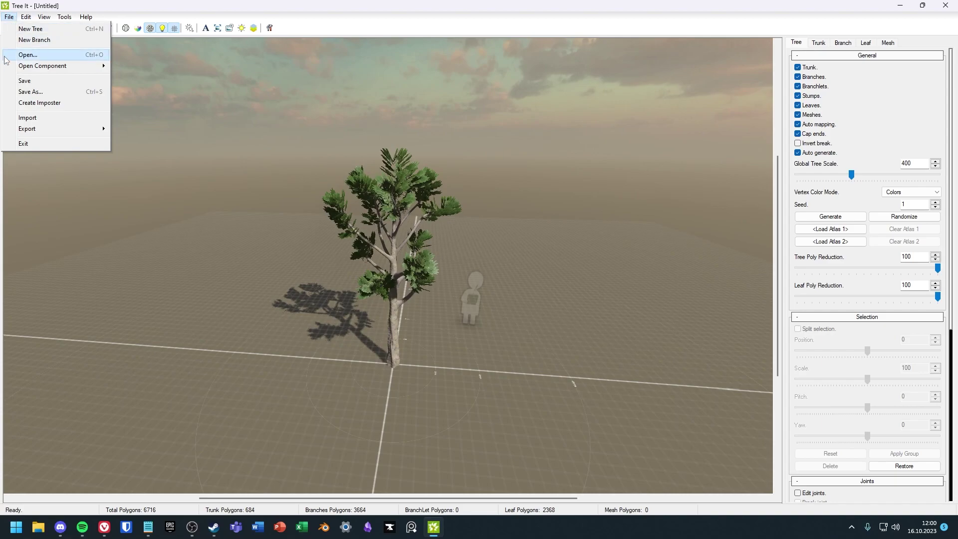
pyautogui.moveTo(24, 130)
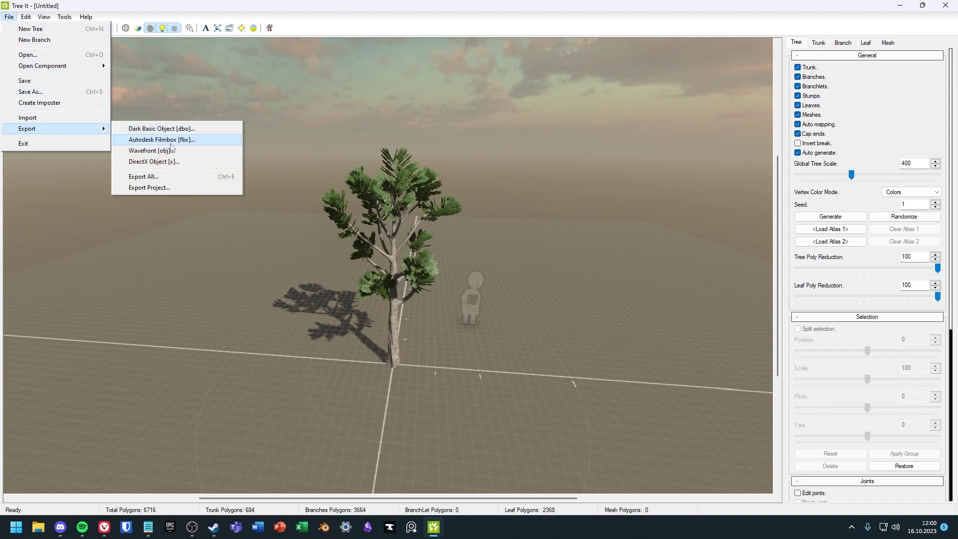
pyautogui.click(189, 141)
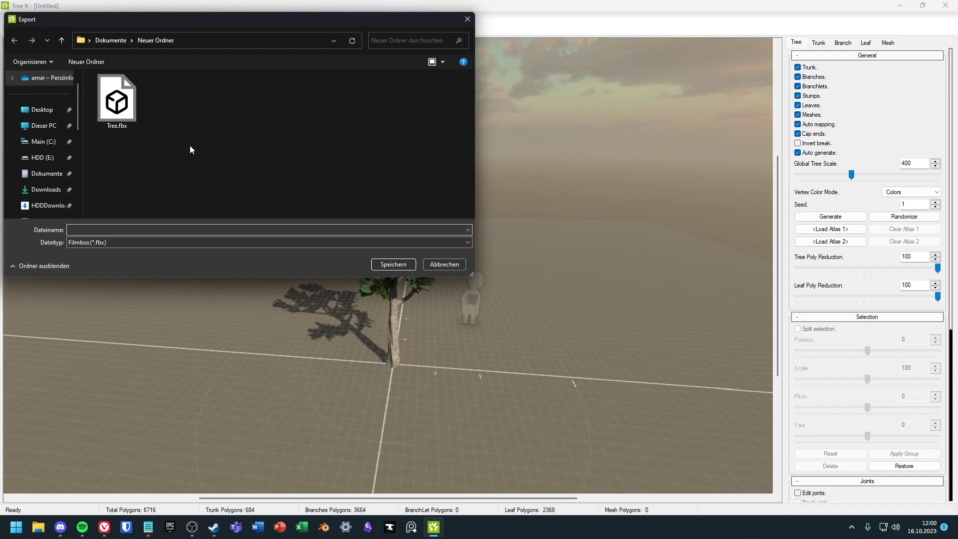
pyautogui.rightClick(167, 155)
pyautogui.moveTo(239, 293)
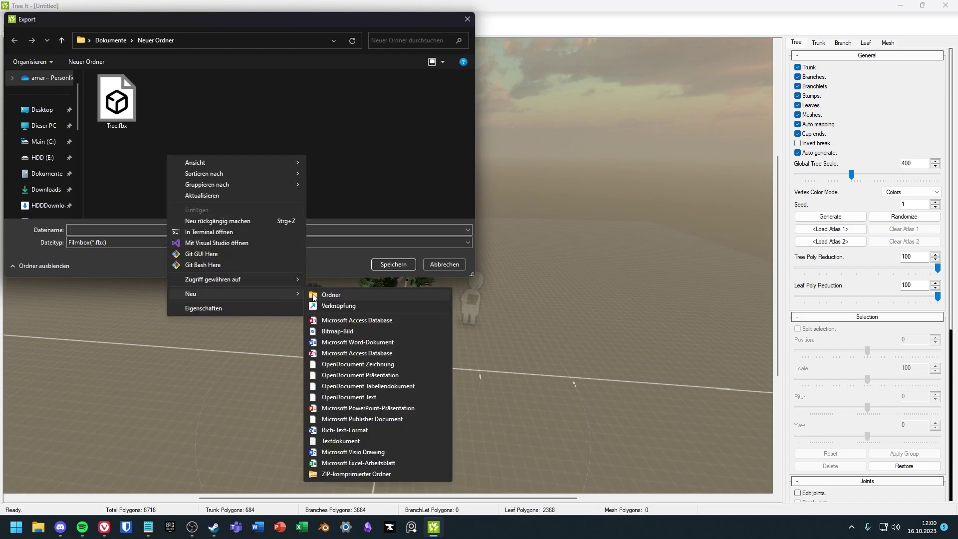
pyautogui.click(329, 296)
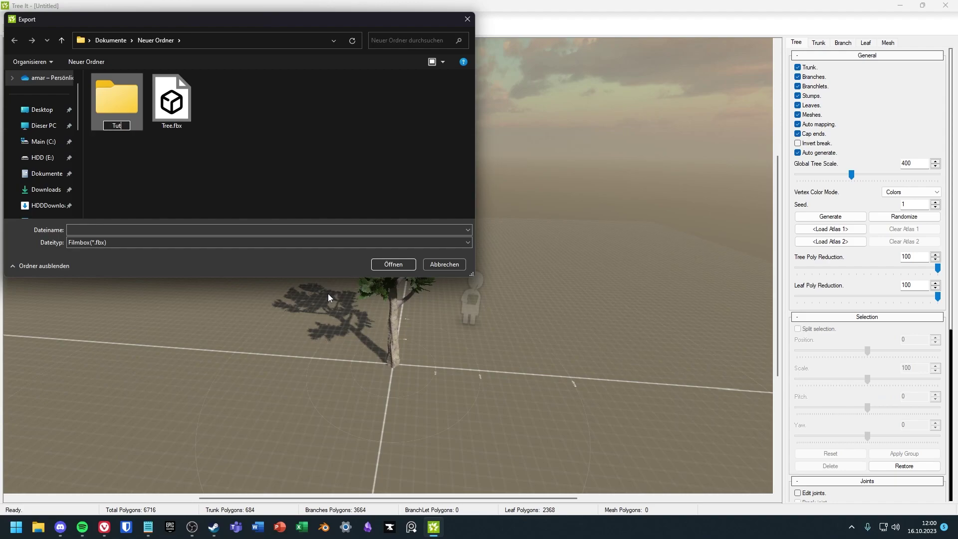
pyautogui.press('Return')
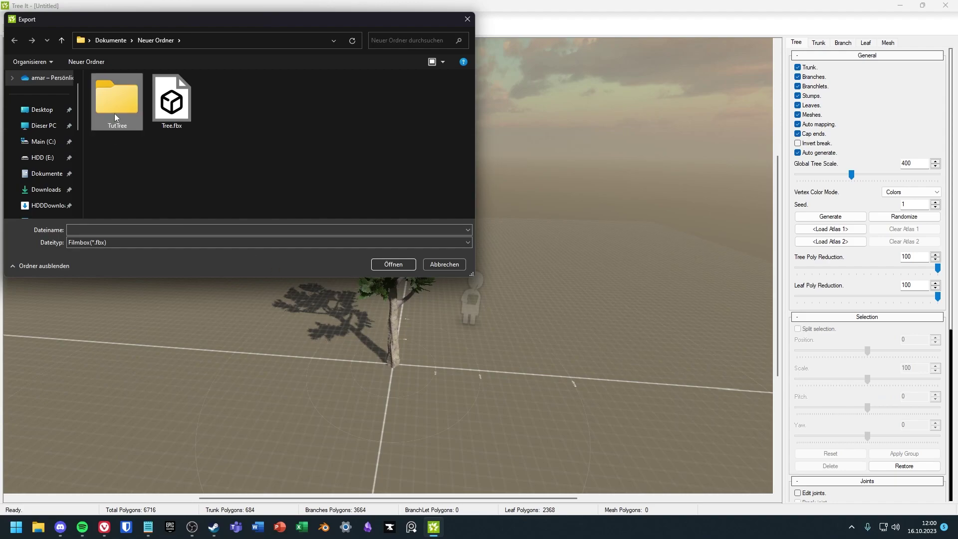
# - Save the FBX export as SM_Tree in the TutTree folder
pyautogui.doubleClick(116, 103)
pyautogui.click(206, 230)
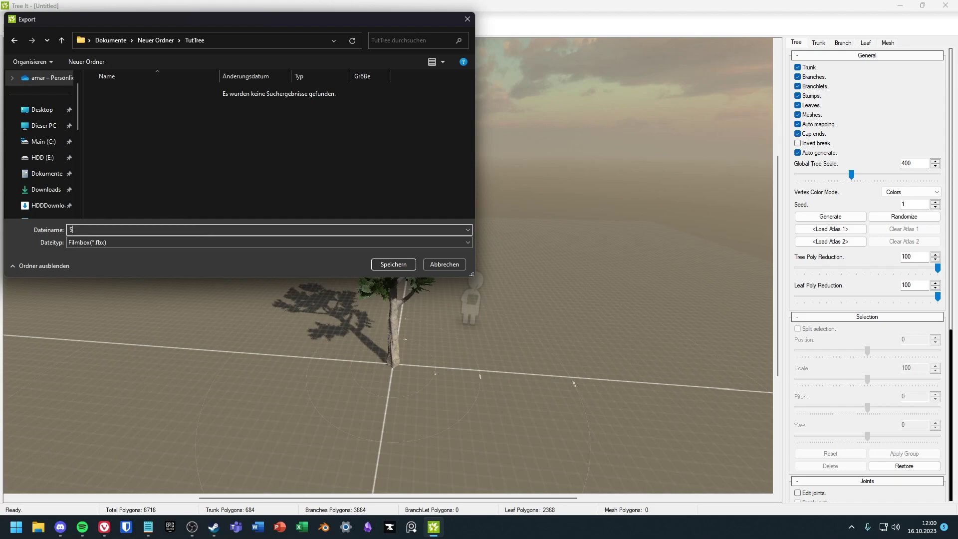
pyautogui.write('e')
pyautogui.press('Return')
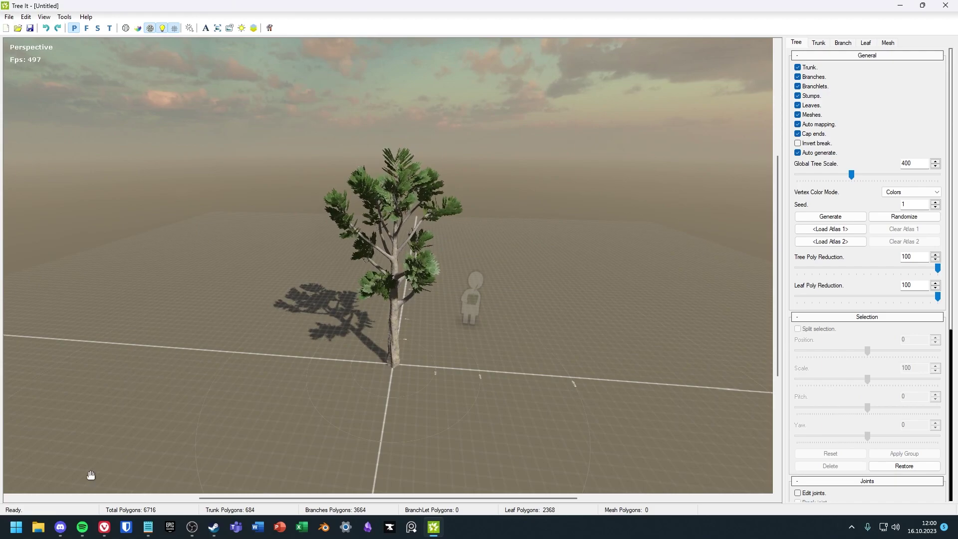
# - Switch to File Explorer and open the TutTree folder inside Neuer Ordner
pyautogui.click(37, 527)
pyautogui.moveTo(527, 64); pyautogui.dragTo(528, 89)
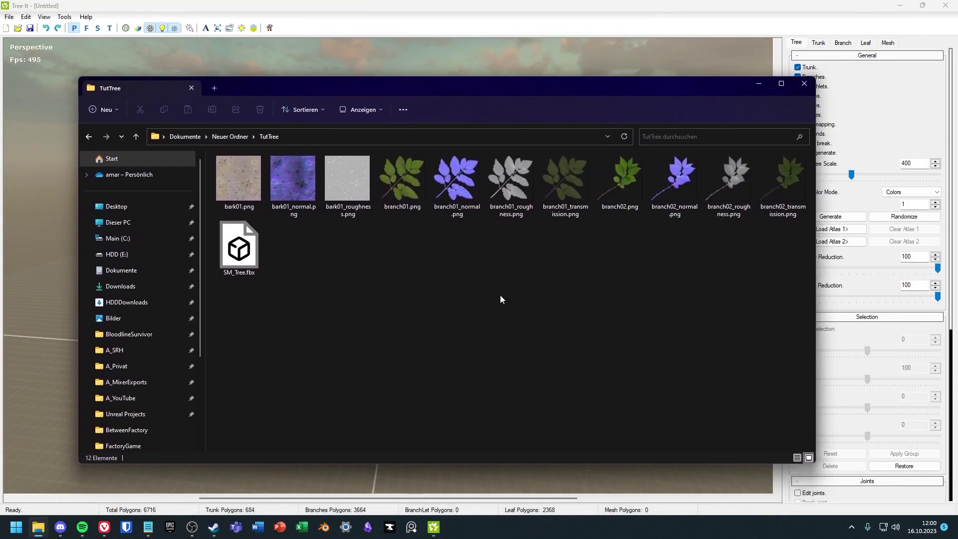
pyautogui.click(232, 136)
pyautogui.doubleClick(240, 183)
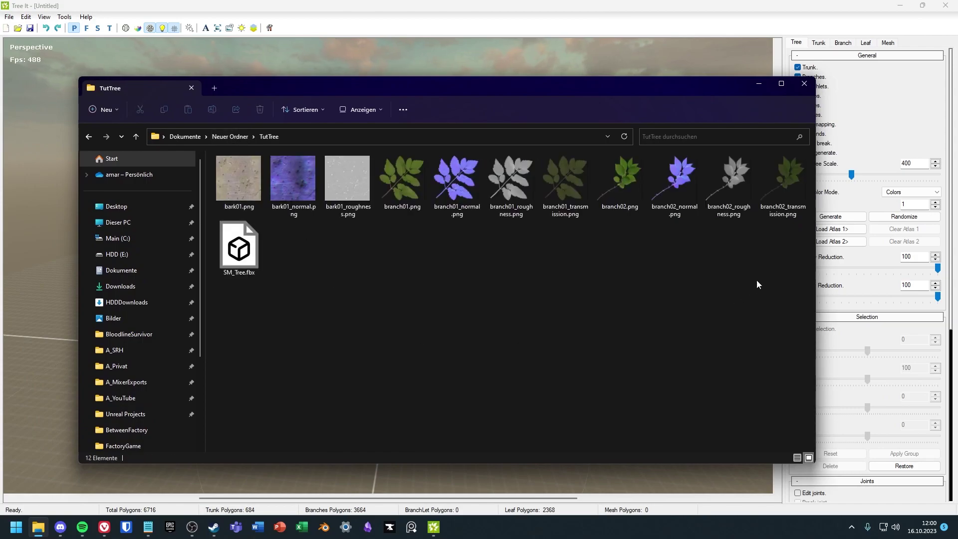
# - Examine the exported bark and branch textures and SM_Tree.fbx, and close the folder window
pyautogui.moveTo(786, 273); pyautogui.dragTo(357, 209)
pyautogui.click(353, 276)
pyautogui.moveTo(411, 230); pyautogui.dragTo(769, 191)
pyautogui.moveTo(273, 301); pyautogui.dragTo(224, 249)
pyautogui.click(340, 278)
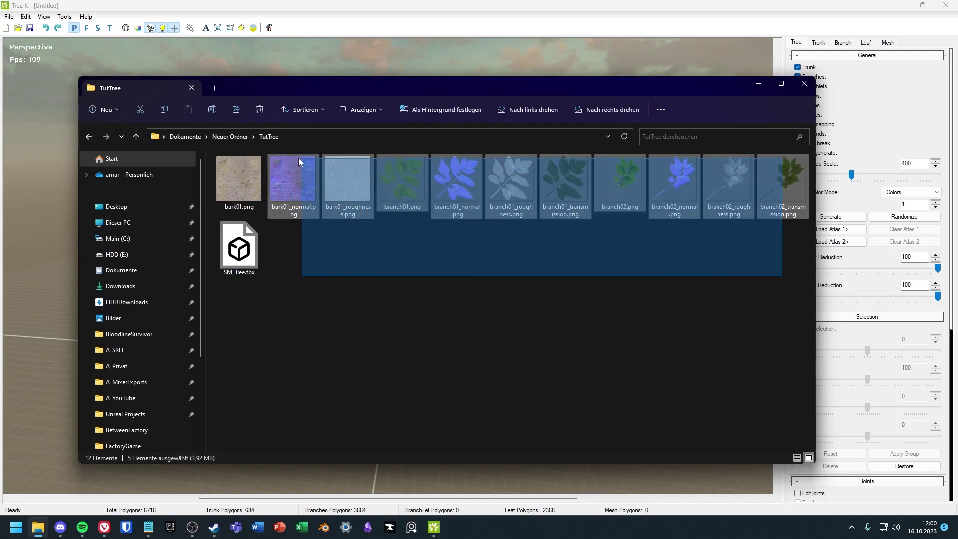
pyautogui.click(804, 83)
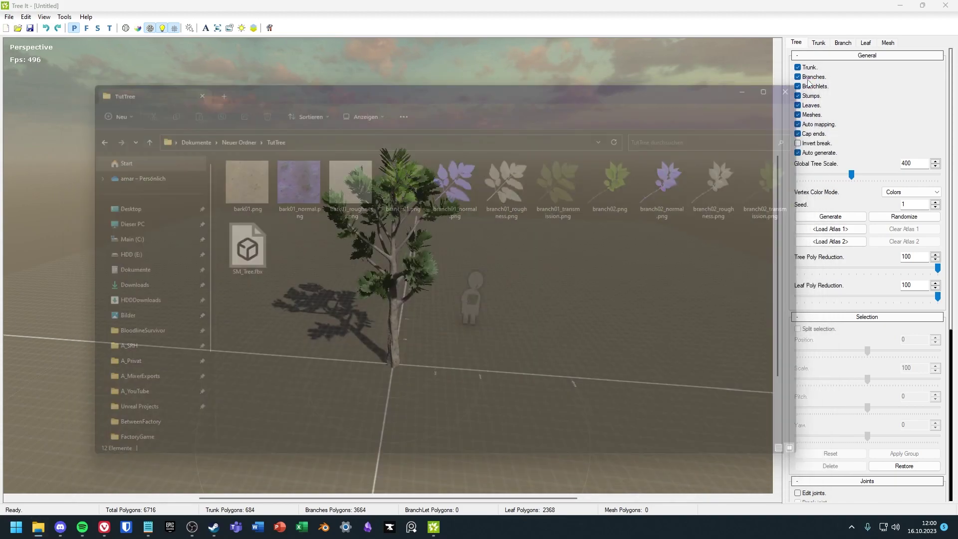